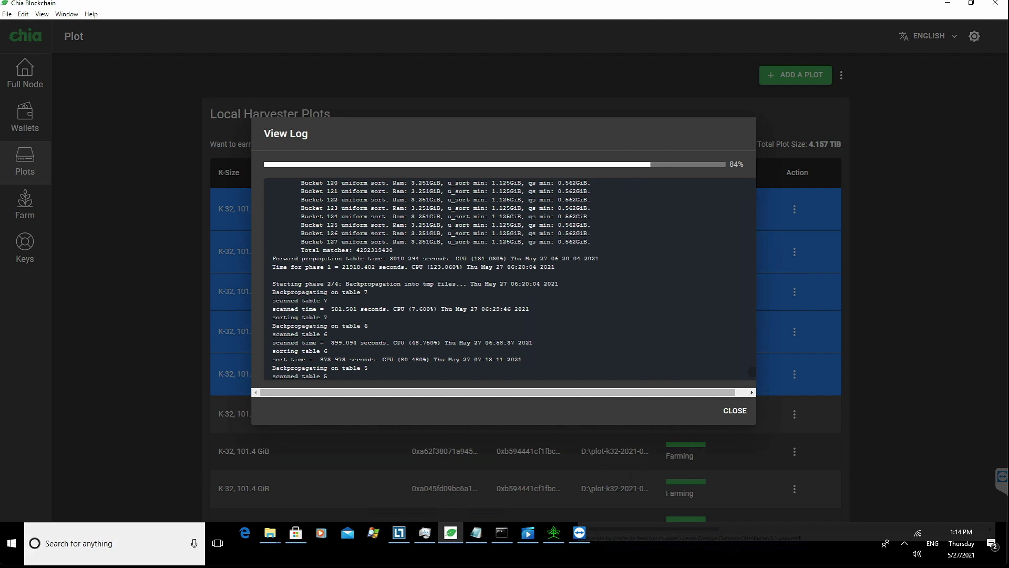
Bring up Chia Plot Status, showing three running plots at 78.63%, 79.18% and 81.86%
{"action": "mouse_move", "coordinate": [555, 537]}
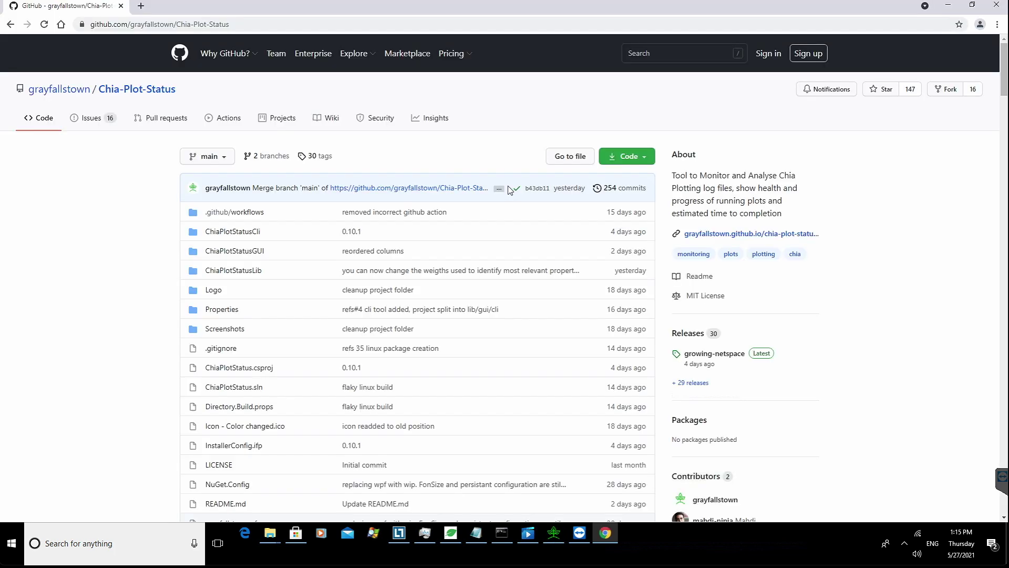
Scroll down through the Chia-Plot-Status README on GitHub in Chrome
{"action": "scroll", "coordinate": [508, 189], "scroll_direction": "down", "scroll_amount": 12}
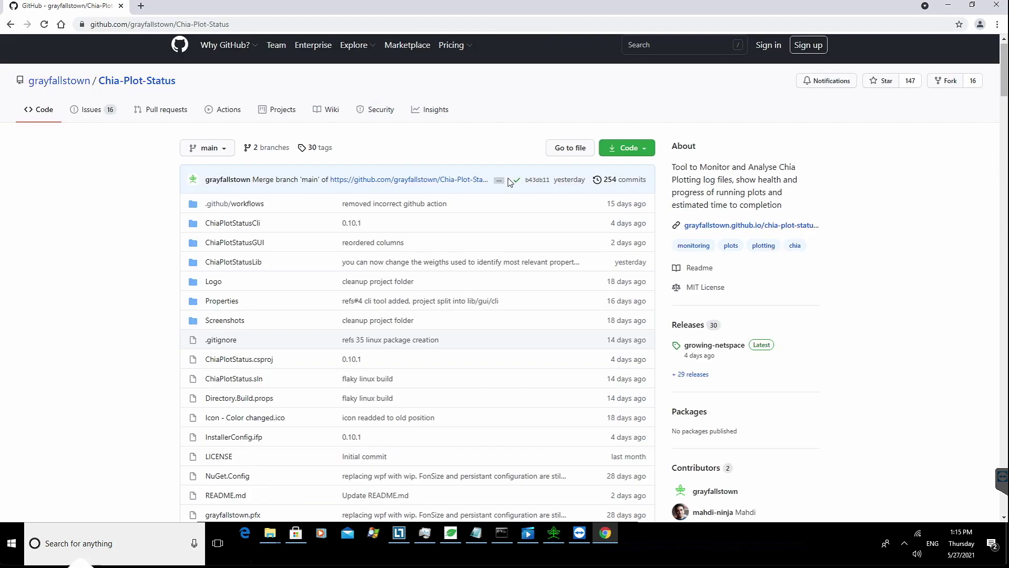
{"action": "scroll", "coordinate": [508, 182], "scroll_direction": "down", "scroll_amount": 4}
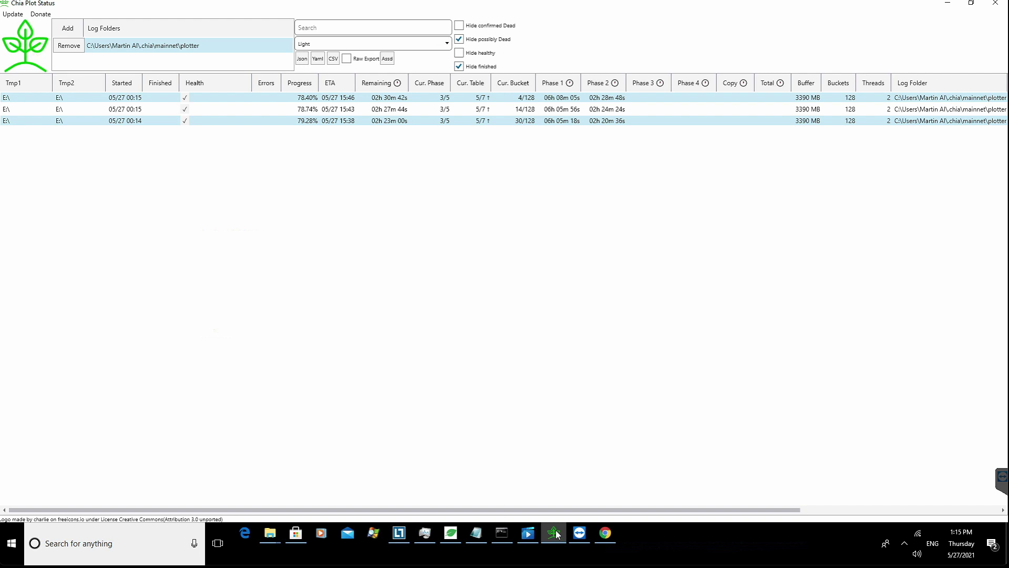
Back in Chia Plot Status, untick Hide possibly Dead and Hide finished to list all plots
{"action": "left_click", "coordinate": [451, 534]}
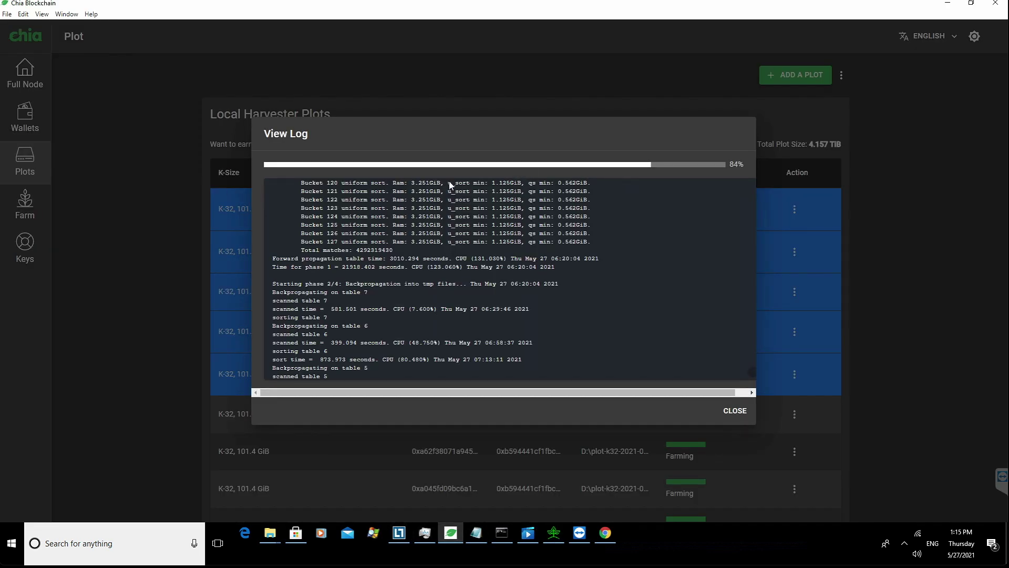
{"action": "left_click", "coordinate": [553, 534]}
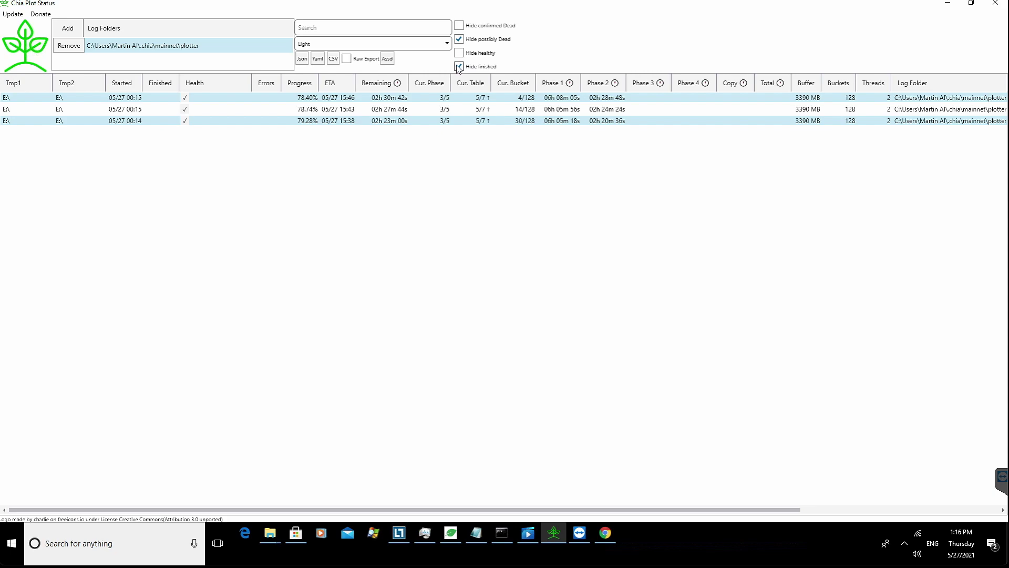
{"action": "left_click", "coordinate": [459, 38]}
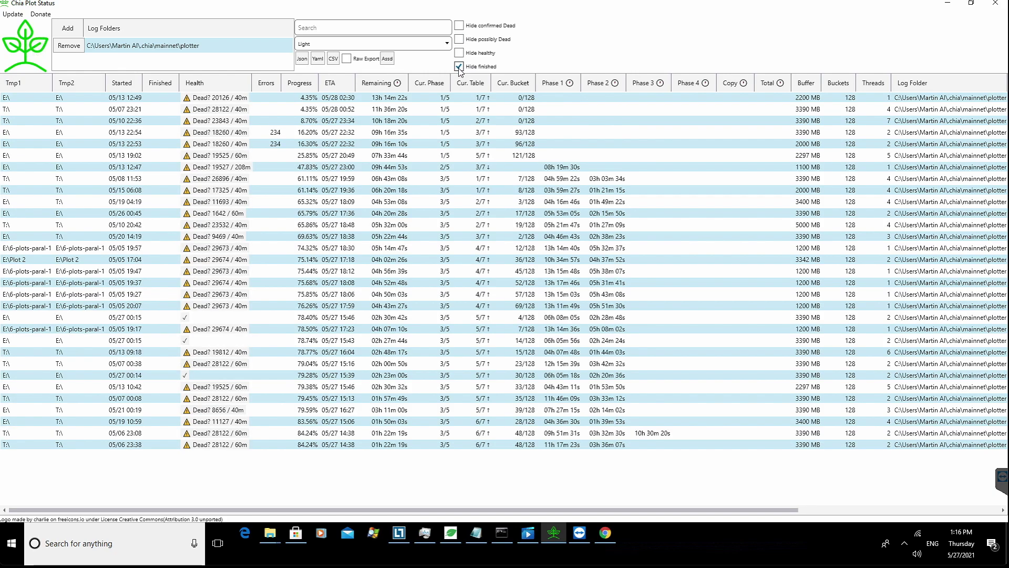
{"action": "left_click", "coordinate": [459, 67]}
Select a dead plot row, tick Hide finished again, and switch to Chia Blockchain
{"action": "scroll", "coordinate": [251, 268], "scroll_direction": "down", "scroll_amount": 1}
{"action": "left_click", "coordinate": [251, 268]}
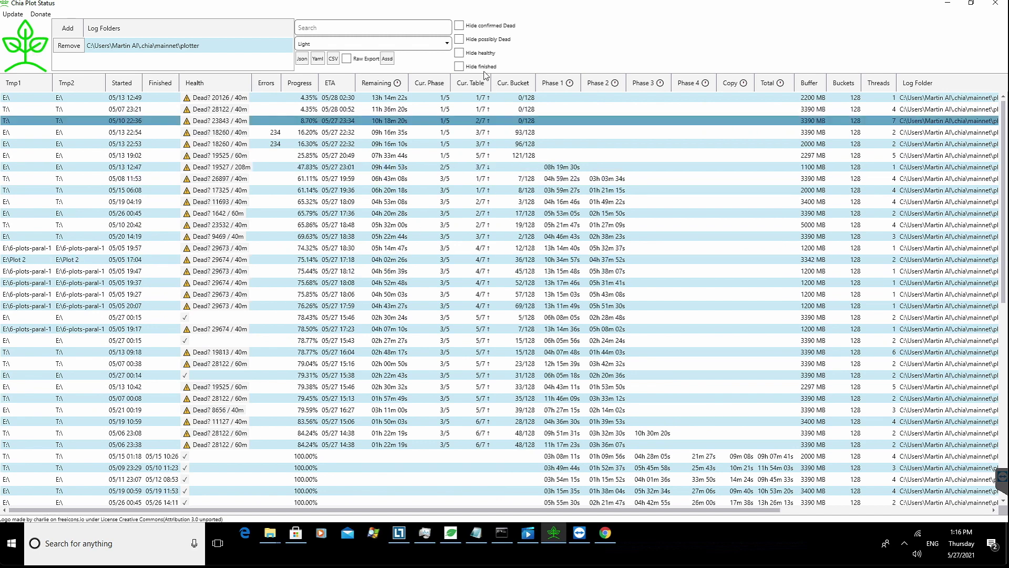
{"action": "left_click", "coordinate": [459, 66]}
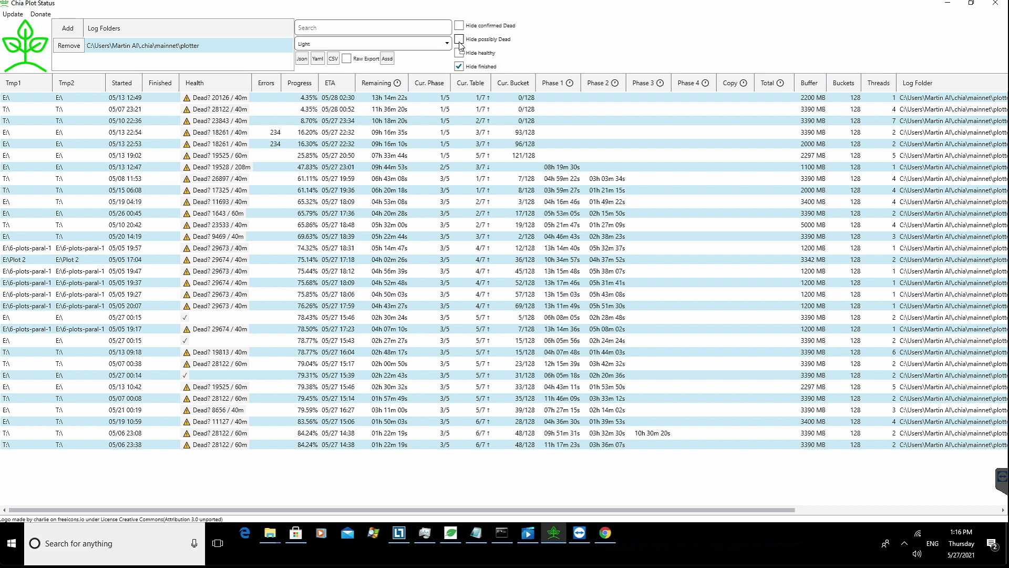
{"action": "key", "text": "alt+Tab"}
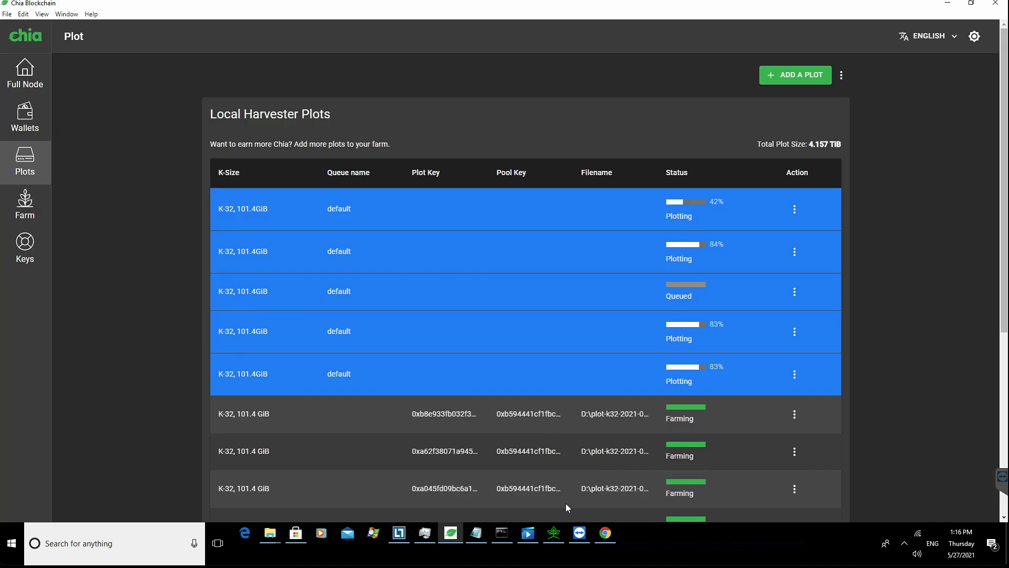
Bring Chia Plot Status back to the front and select a running plot row
{"action": "left_click", "coordinate": [561, 537]}
{"action": "left_click", "coordinate": [560, 537]}
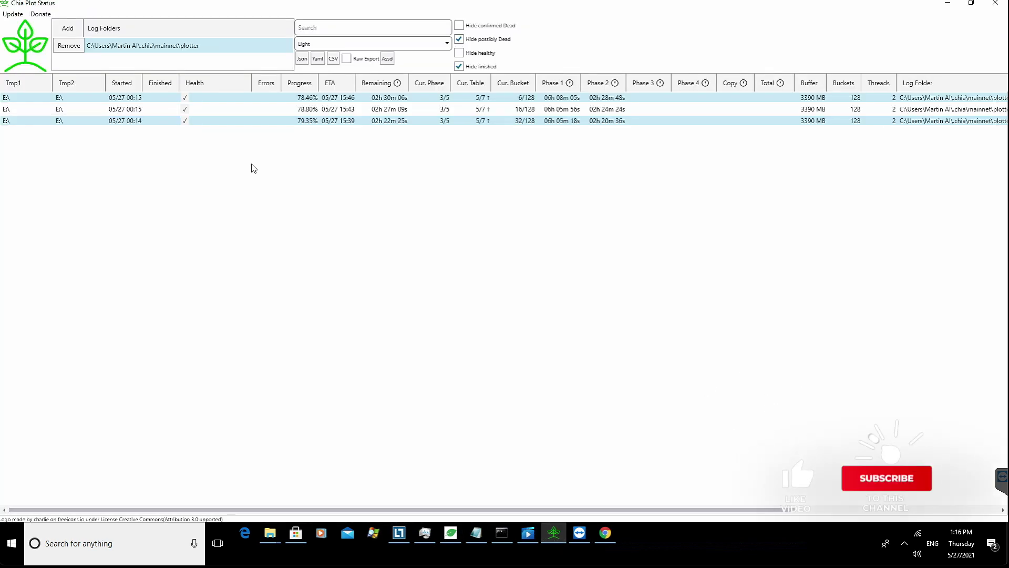
{"action": "left_click", "coordinate": [401, 121]}
Step up and down through the three running plots comparing phase times, then clear the selection
{"action": "key", "text": "Up"}
{"action": "key", "text": "Up"}
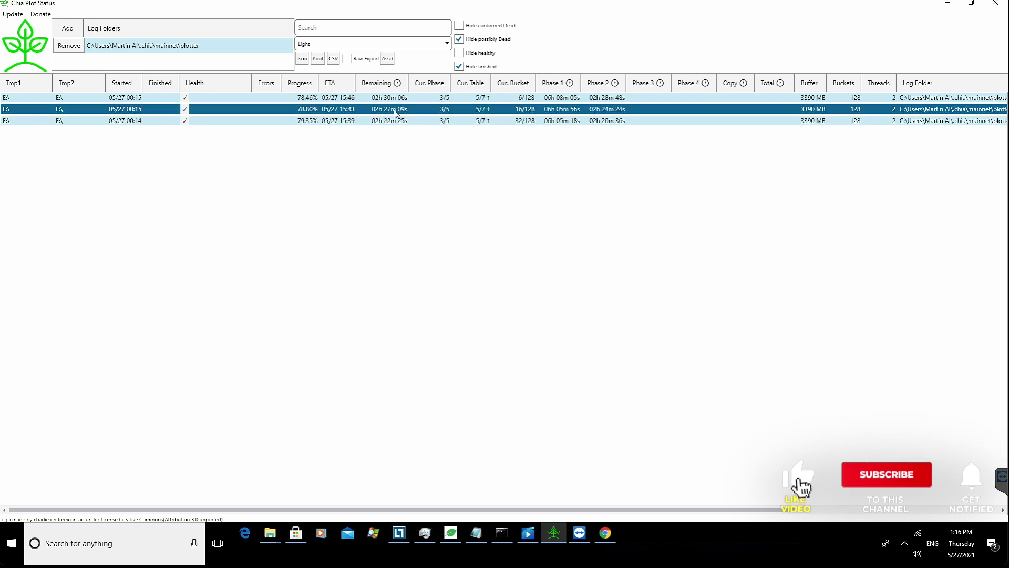
{"action": "key", "text": "Down"}
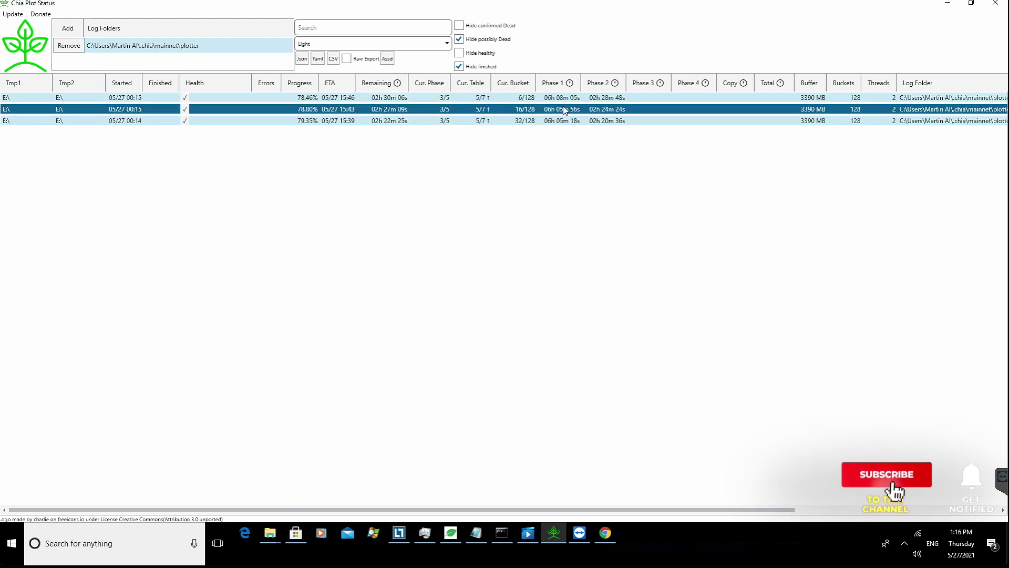
{"action": "key", "text": "Up"}
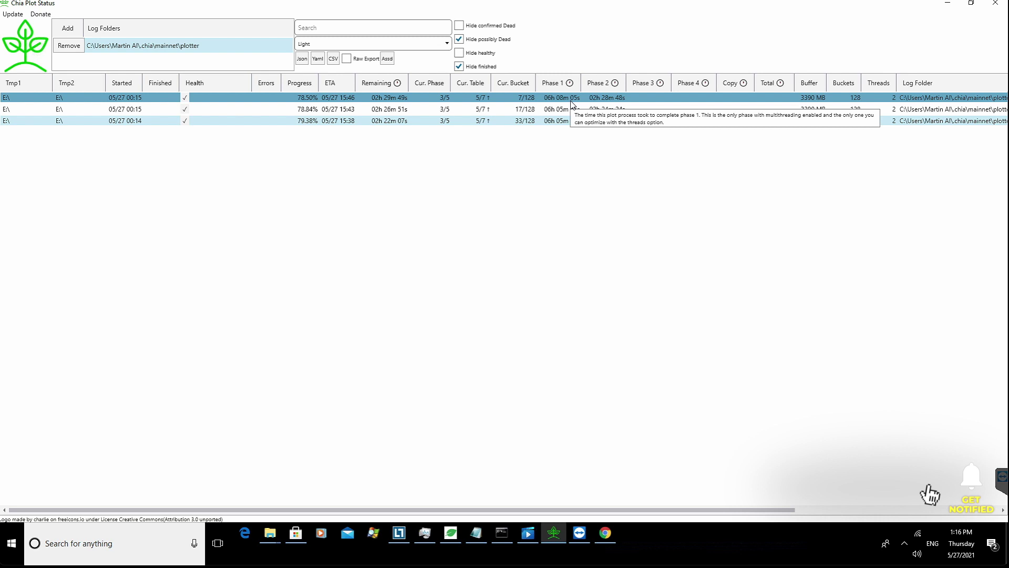
{"action": "key", "text": "Down"}
{"action": "key", "text": "Down"}
{"action": "key", "text": "Up"}
{"action": "key", "text": "Up"}
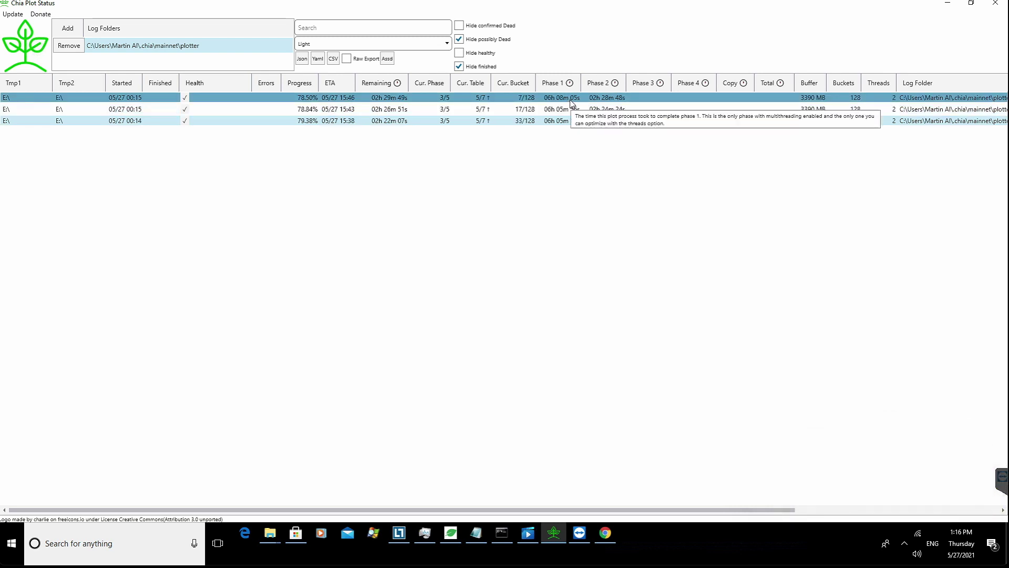
{"action": "key", "text": "Down"}
{"action": "key", "text": "Down"}
{"action": "key", "text": "Up"}
{"action": "key", "text": "Up"}
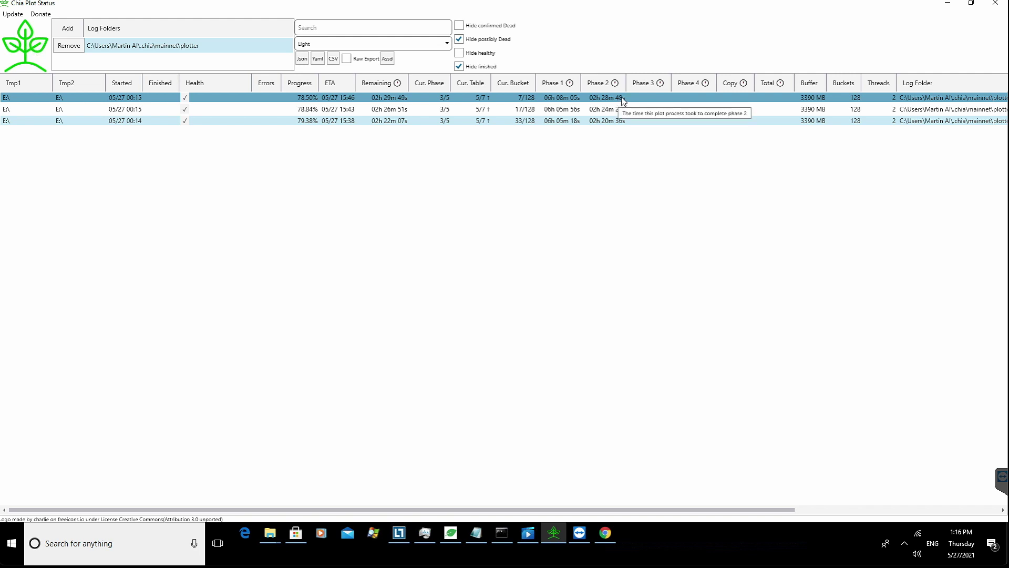
{"action": "key", "text": "Down"}
{"action": "key", "text": "Down"}
{"action": "key", "text": "Up"}
{"action": "key", "text": "Up"}
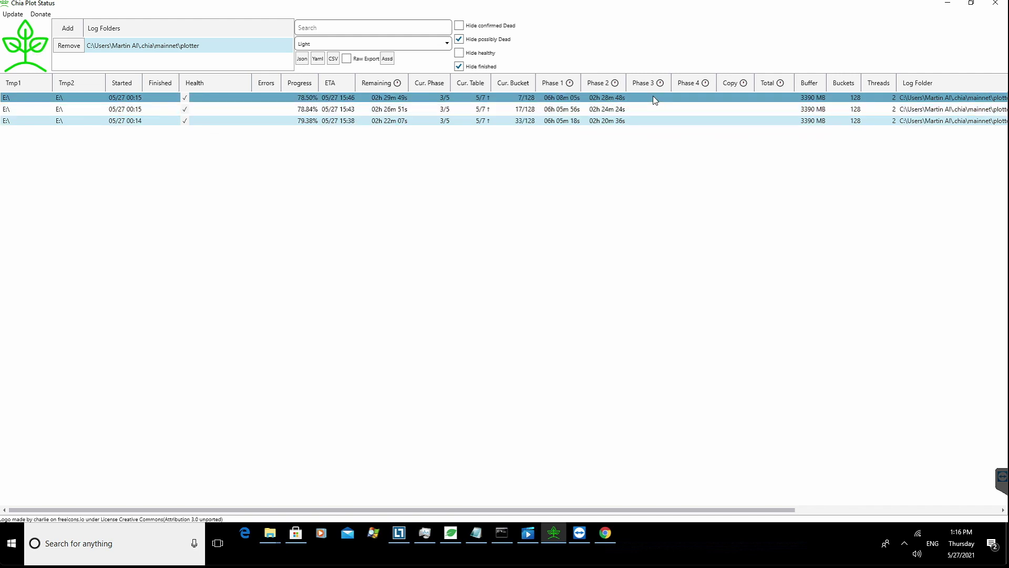
{"action": "key", "text": "Down"}
{"action": "key", "text": "Down"}
{"action": "key", "text": "Up"}
{"action": "key", "text": "Up"}
{"action": "left_click", "coordinate": [692, 94], "text": "ctrl"}
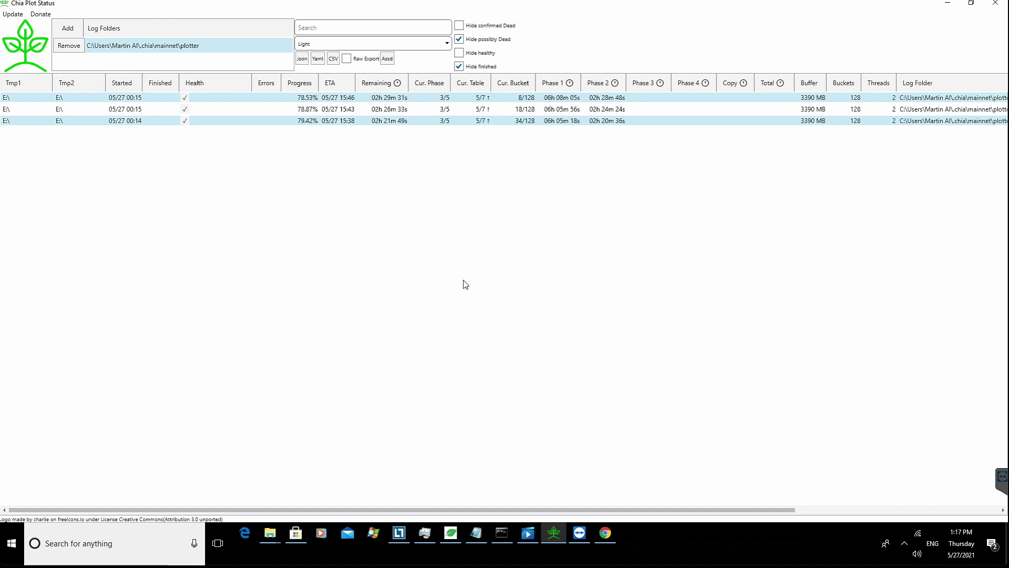
Show finished plots and inspect the plots started 05/20 17:39, 05/15 10:58 and the first running plot
{"action": "left_click", "coordinate": [459, 66]}
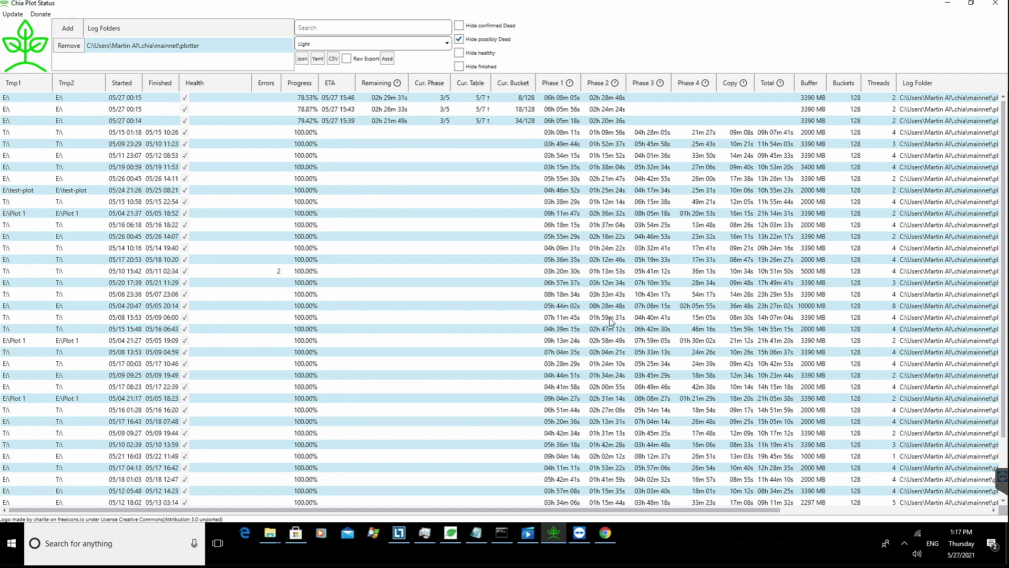
{"action": "left_click", "coordinate": [551, 318]}
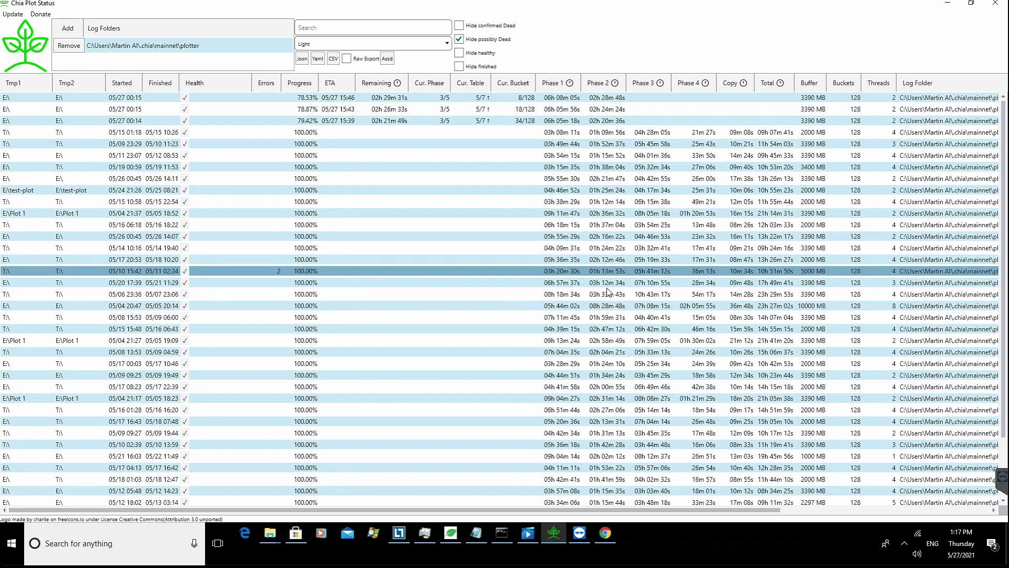
{"action": "left_click", "coordinate": [607, 286]}
{"action": "left_click", "coordinate": [796, 201]}
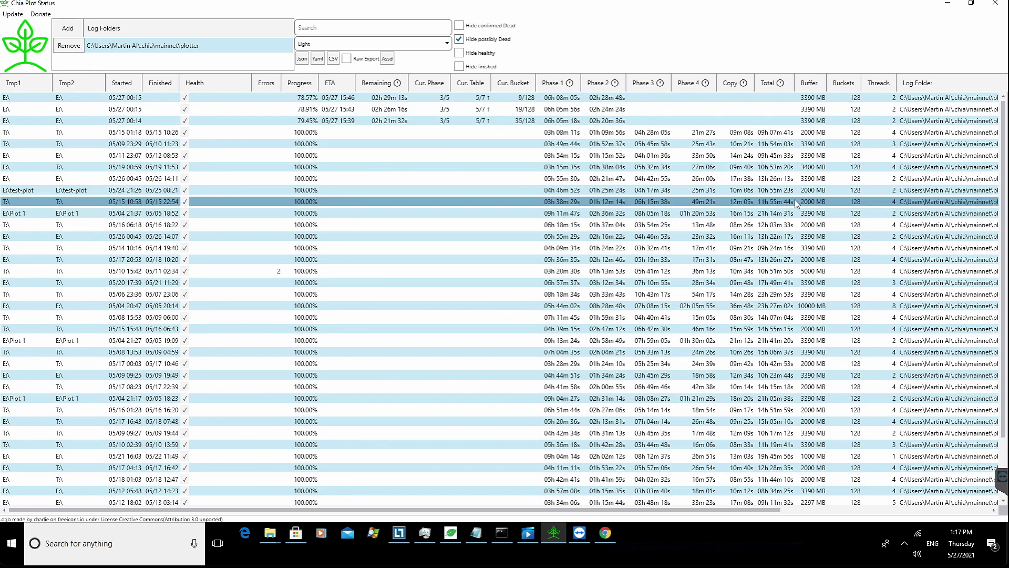
{"action": "left_click_drag", "start_coordinate": [846, 132], "coordinate": [892, 101]}
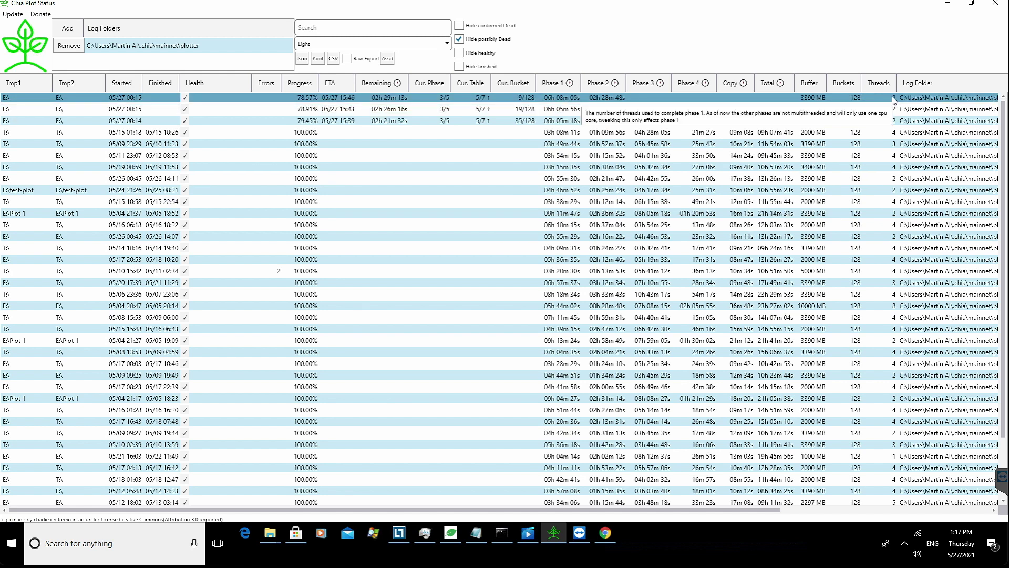
{"action": "mouse_move", "coordinate": [850, 101]}
{"action": "mouse_move", "coordinate": [804, 102]}
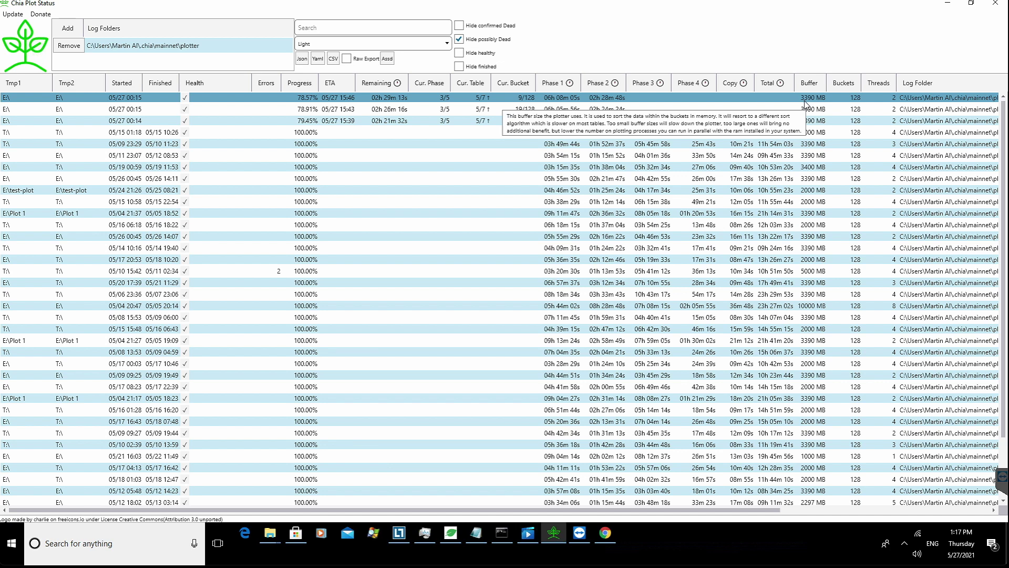
Inspect the plots started 05/26 00:45, 05/17 20:53, 05/14 10:16 and 05/27 00:15 for buffer, threads and totals
{"action": "left_click_drag", "start_coordinate": [806, 106], "coordinate": [812, 276]}
{"action": "left_click", "coordinate": [809, 263]}
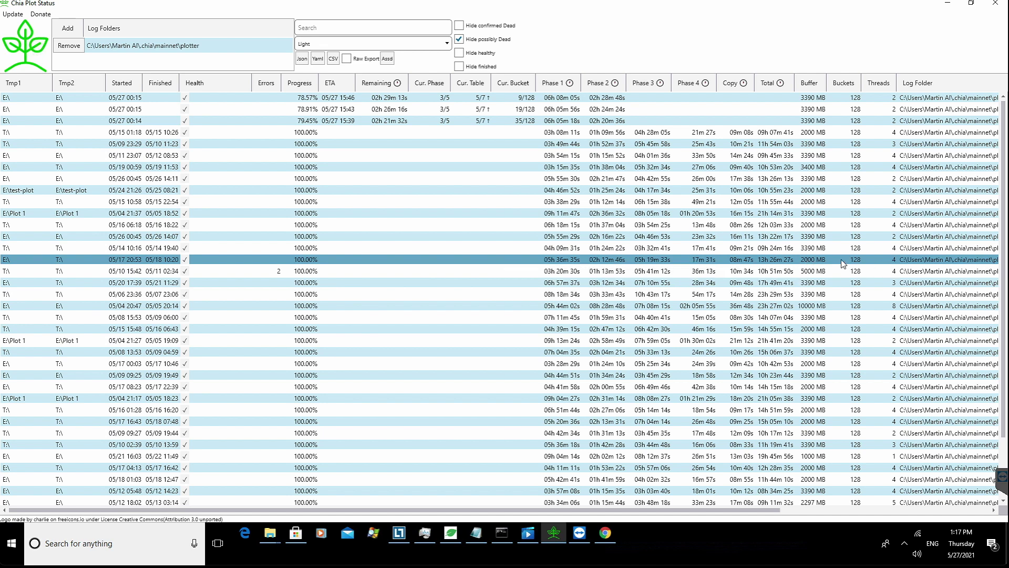
{"action": "mouse_move", "coordinate": [782, 262]}
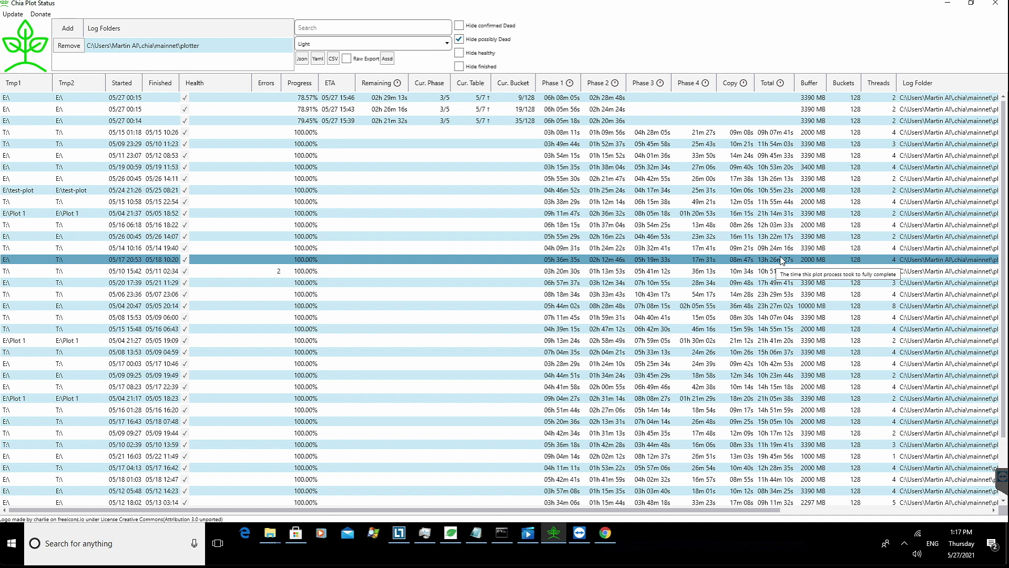
{"action": "left_click", "coordinate": [797, 252]}
{"action": "left_click", "coordinate": [799, 258]}
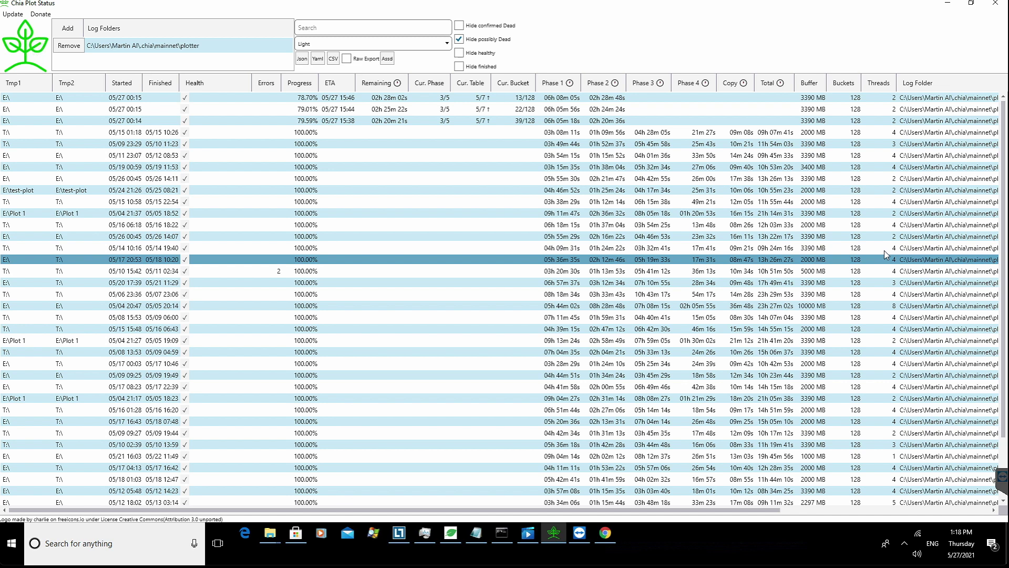
{"action": "left_click_drag", "start_coordinate": [884, 253], "coordinate": [889, 102]}
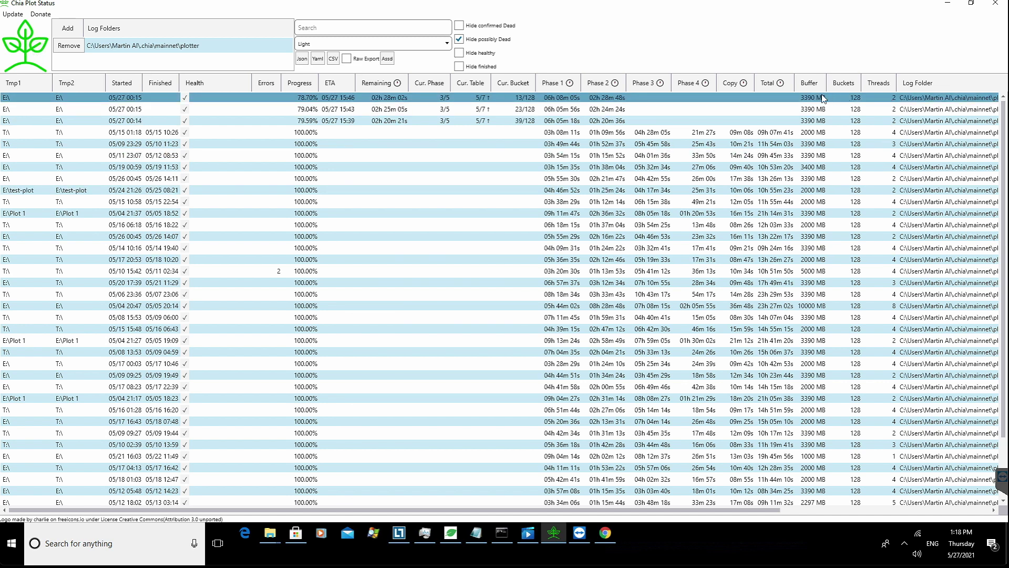
{"action": "mouse_move", "coordinate": [554, 102]}
{"action": "left_click_drag", "start_coordinate": [870, 270], "coordinate": [871, 264]}
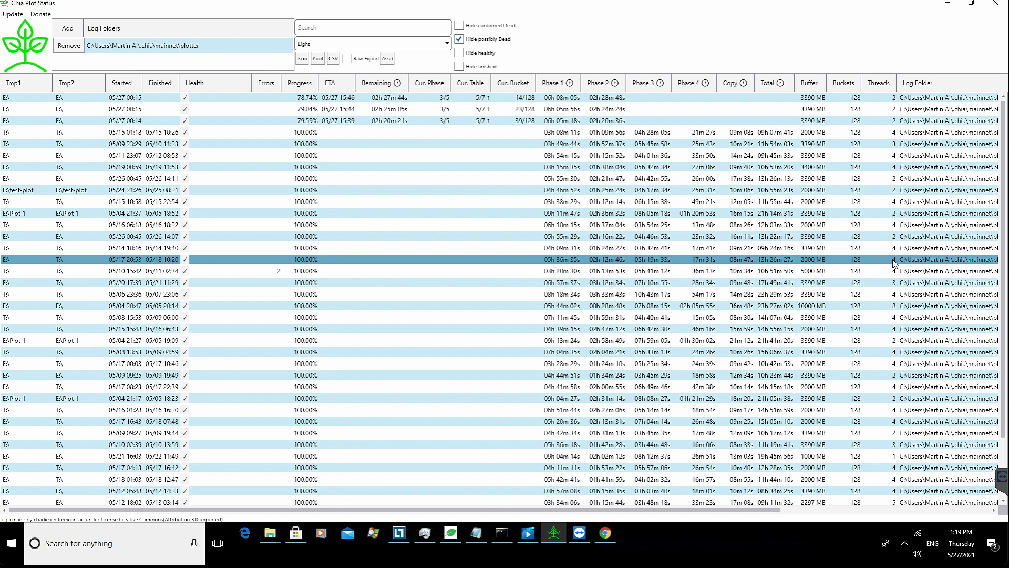
{"action": "mouse_move", "coordinate": [894, 263]}
In Chia Blockchain, open the 84% plot's log and select its forward propagation table time
{"action": "key", "text": "alt+Tab"}
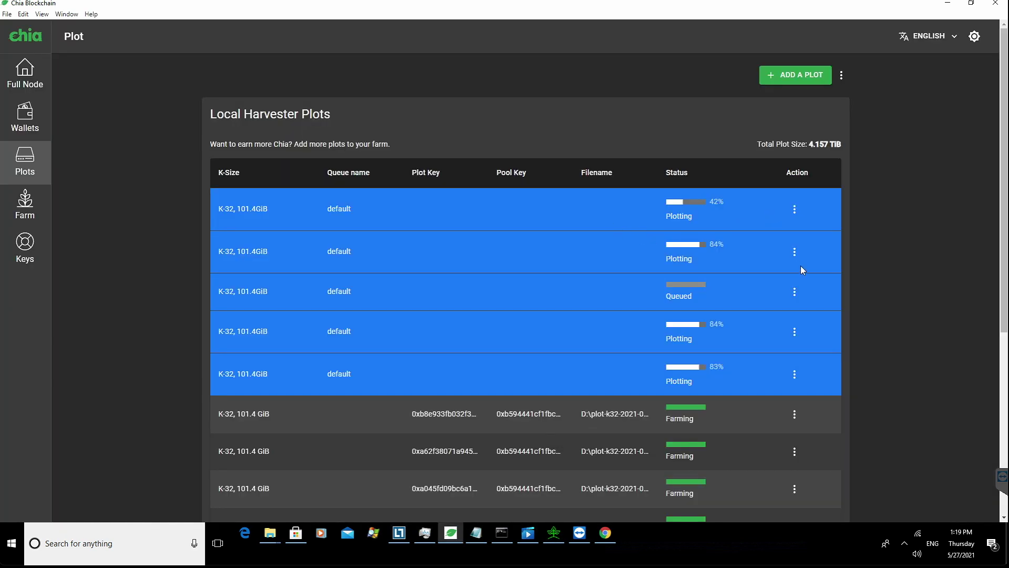
{"action": "left_click", "coordinate": [795, 253]}
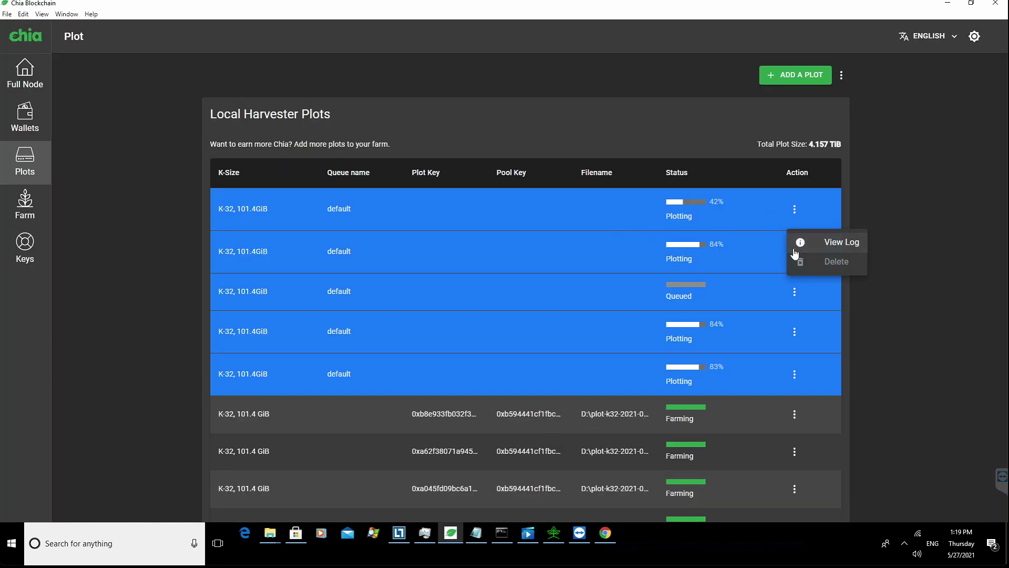
{"action": "left_click", "coordinate": [839, 244]}
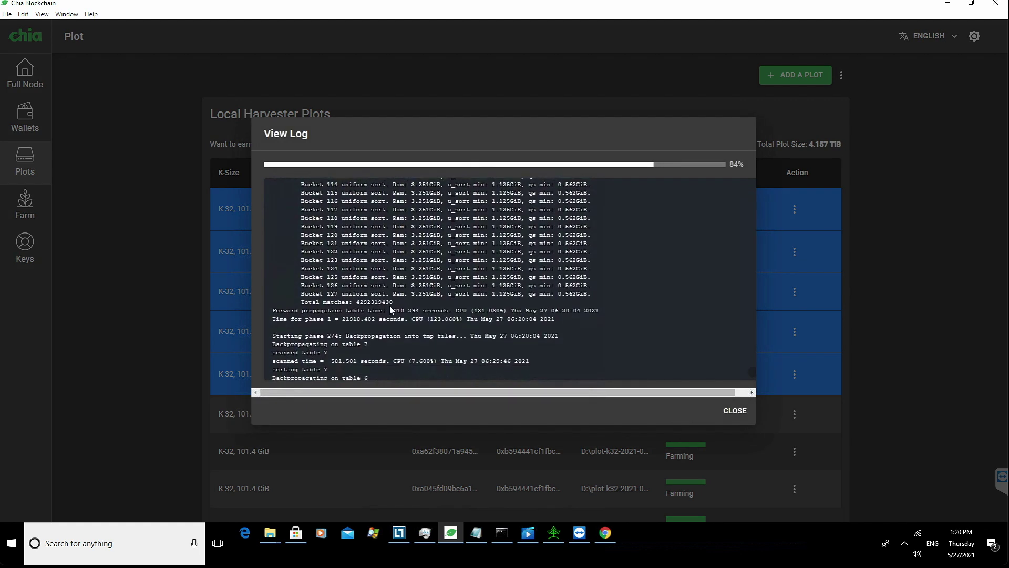
{"action": "left_click_drag", "start_coordinate": [418, 311], "coordinate": [394, 311]}
Bring Chia Plot Status to the front and select rows in the plot table
{"action": "left_click", "coordinate": [553, 533]}
{"action": "left_click", "coordinate": [415, 236]}
{"action": "left_click", "coordinate": [507, 202]}
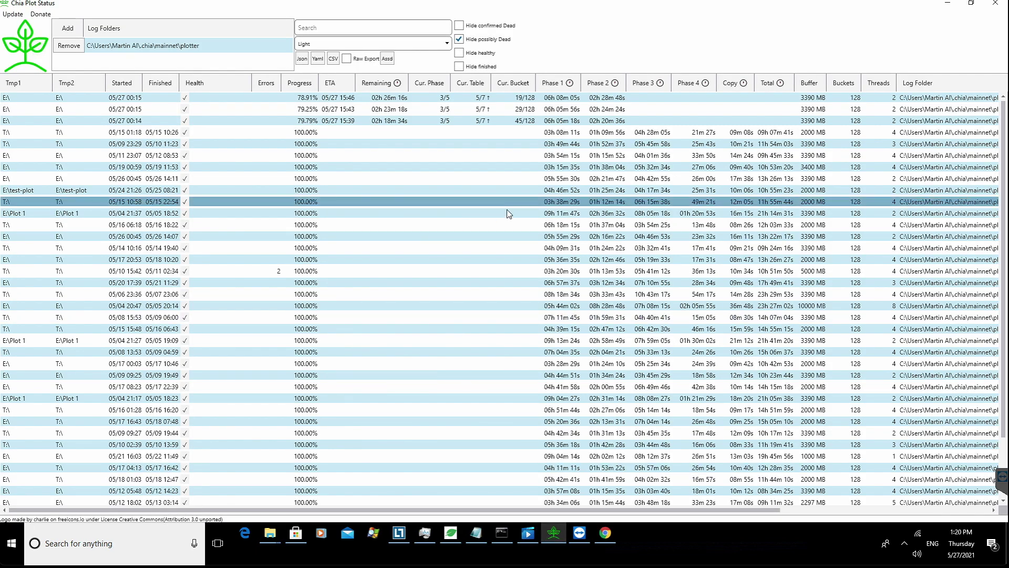
{"action": "left_click", "coordinate": [606, 108]}
Glance at the Chia Blockchain log, then switch to Chia Blockchain's Plots page
{"action": "key", "text": "alt+Tab"}
{"action": "left_click", "coordinate": [456, 310]}
{"action": "key", "text": "alt+Tab"}
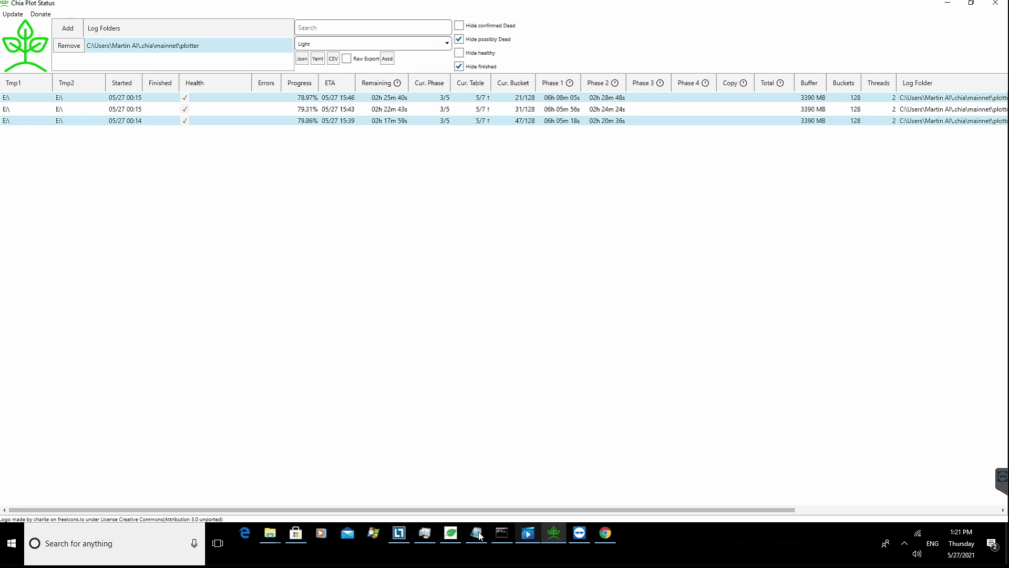
{"action": "left_click", "coordinate": [451, 533]}
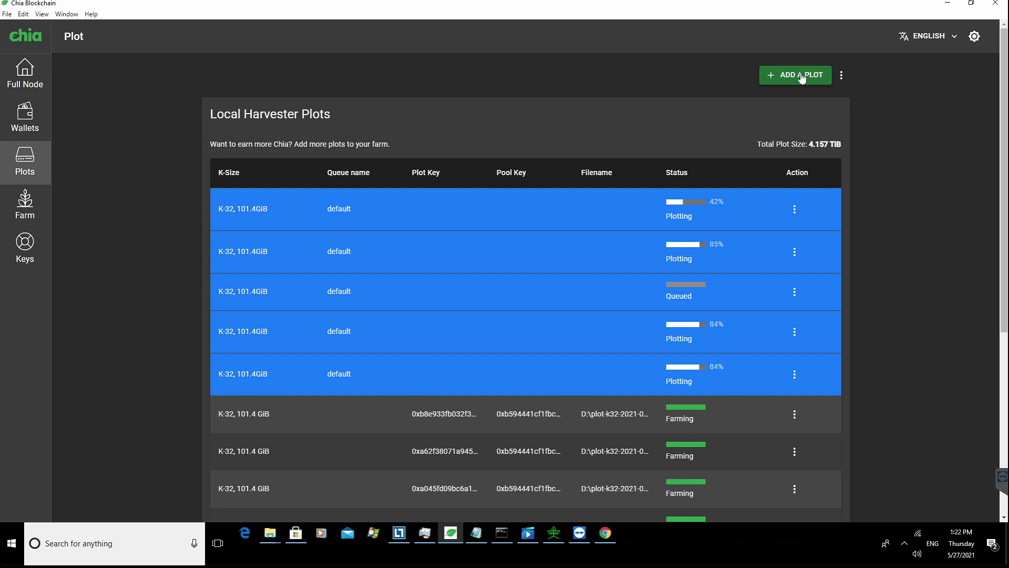
Set up a new plot with Plot in Parallel, advanced options shown and Delay 1, then return to Chia Plot Status
{"action": "left_click", "coordinate": [802, 77]}
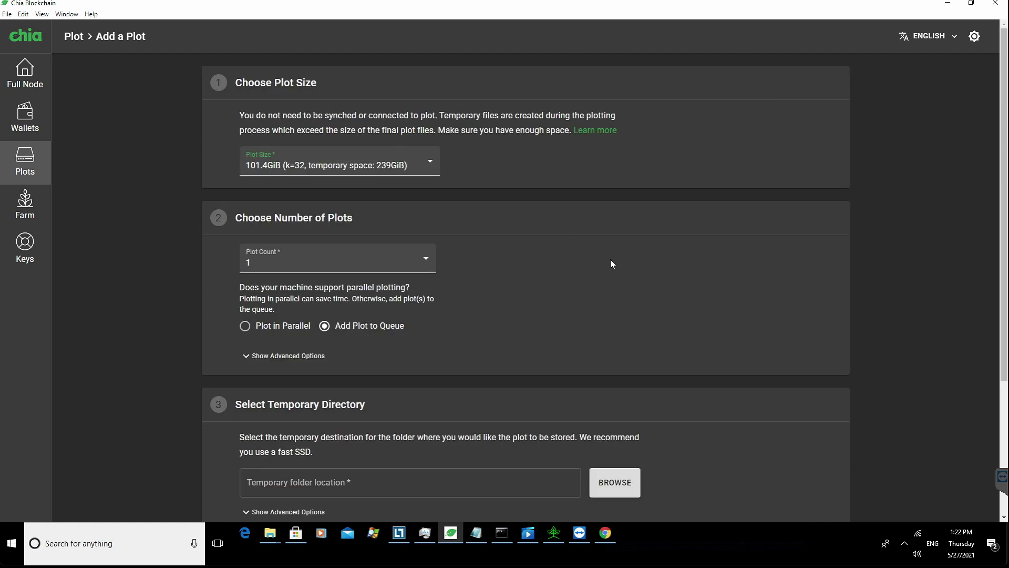
{"action": "scroll", "coordinate": [615, 262], "scroll_direction": "down", "scroll_amount": 3}
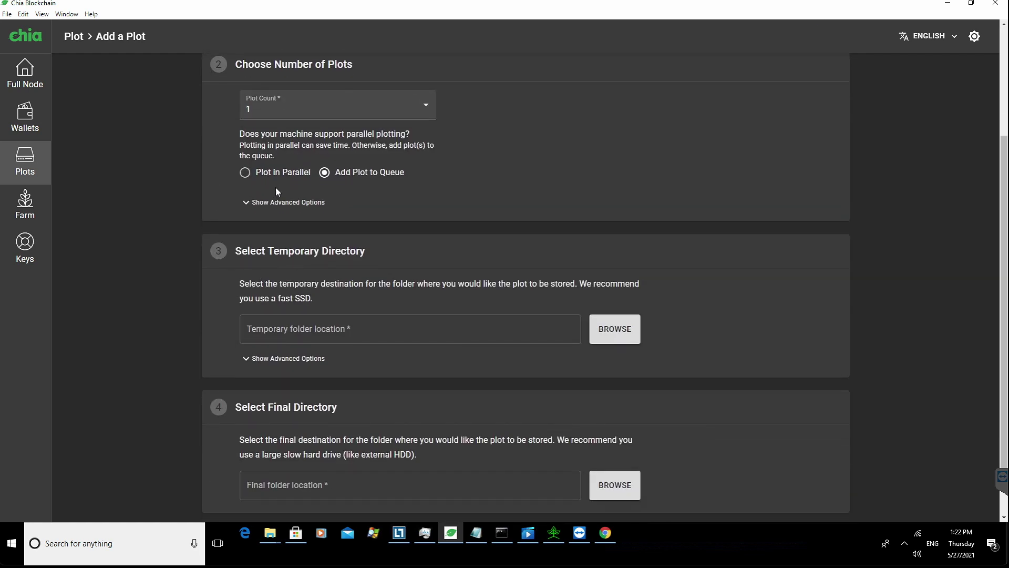
{"action": "left_click", "coordinate": [277, 174]}
{"action": "left_click", "coordinate": [287, 255]}
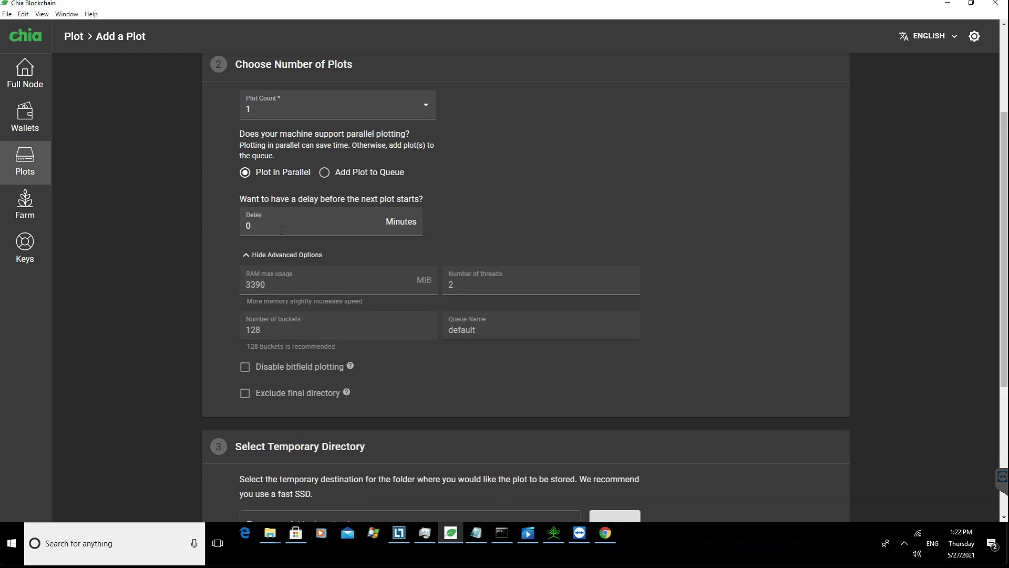
{"action": "double_click", "coordinate": [240, 226]}
{"action": "type", "text": "1"}
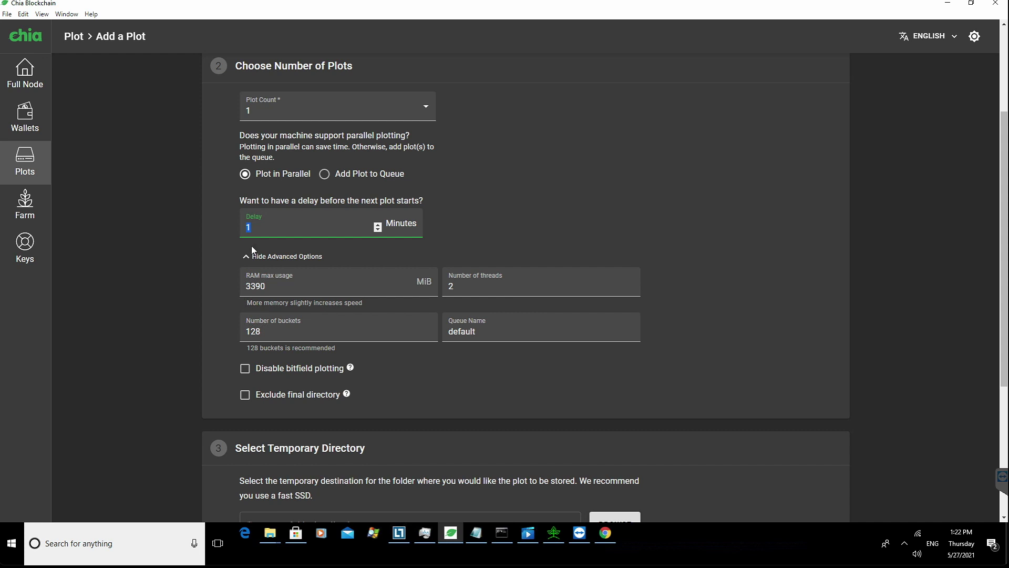
{"action": "left_click", "coordinate": [550, 537]}
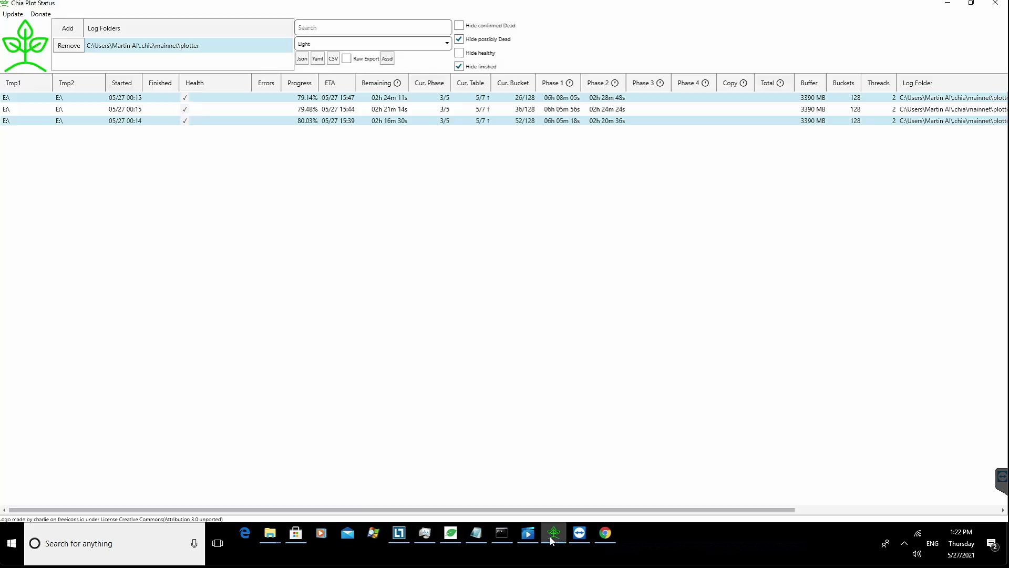
Untick Hide finished, then scroll through the full plot list and back to the top
{"action": "left_click", "coordinate": [458, 67]}
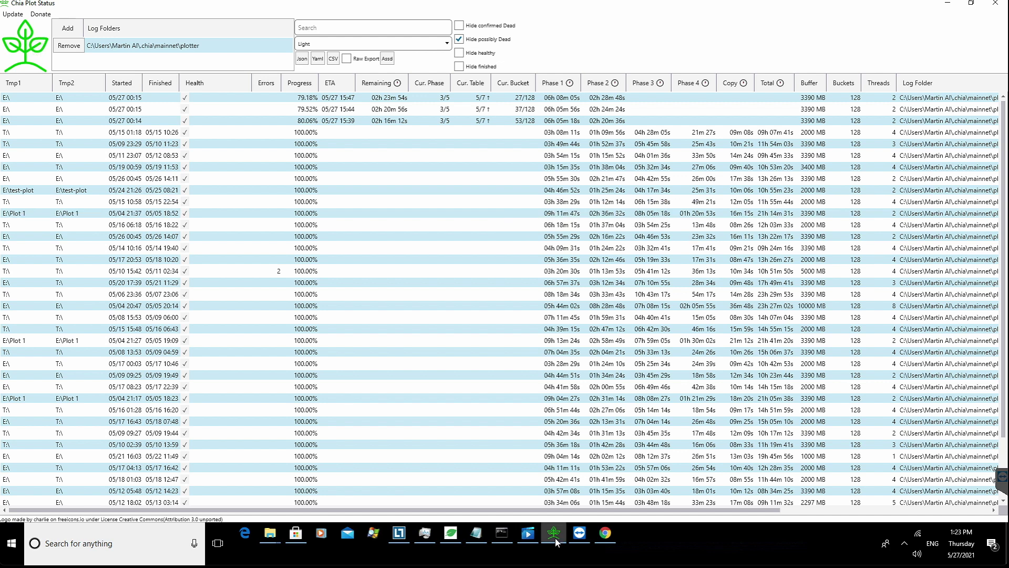
{"action": "mouse_move", "coordinate": [555, 539]}
{"action": "scroll", "coordinate": [452, 252], "scroll_direction": "down", "scroll_amount": 2}
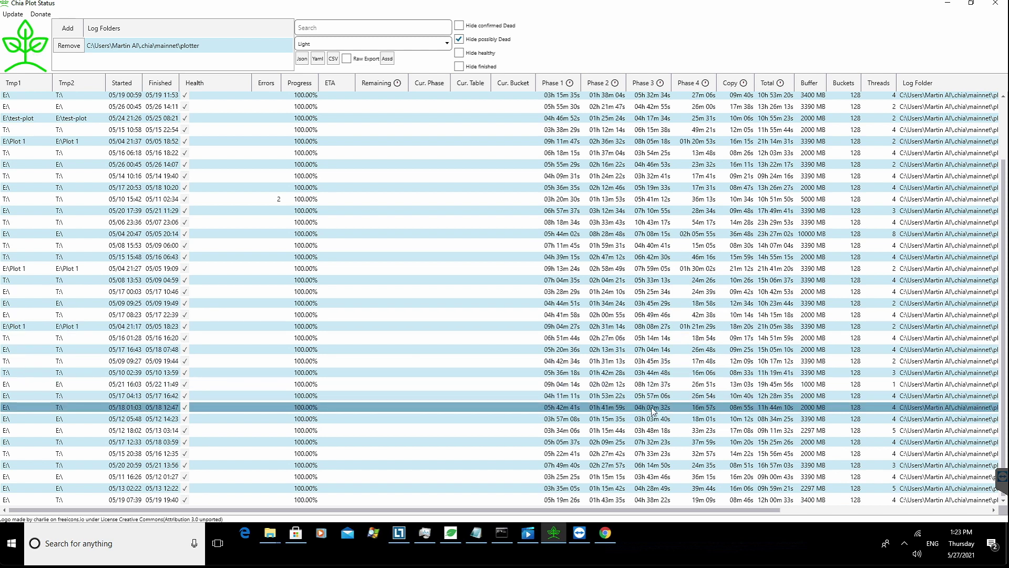
{"action": "scroll", "coordinate": [652, 410], "scroll_direction": "up", "scroll_amount": 2}
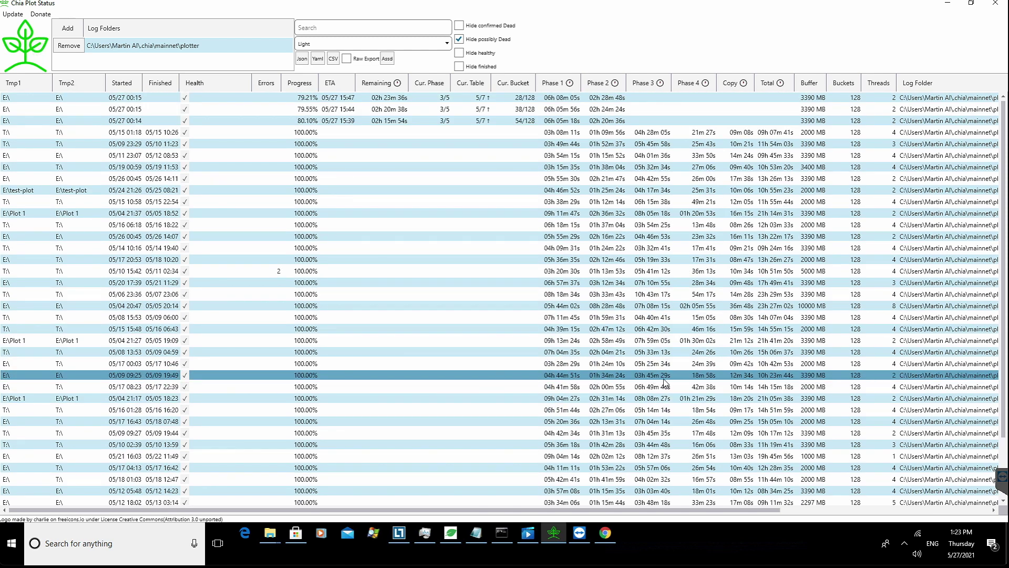